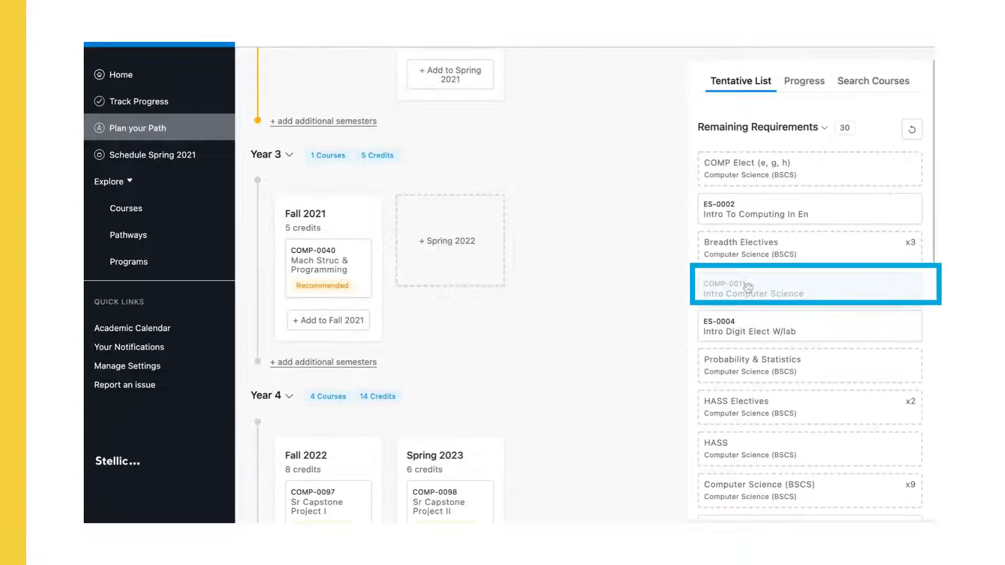
Add COMP-0011 Intro Computer Science to the Year 3 Fall 2021 term
{"action": "left_click_drag", "start_coordinate": [327, 324], "coordinate": [341, 304]}
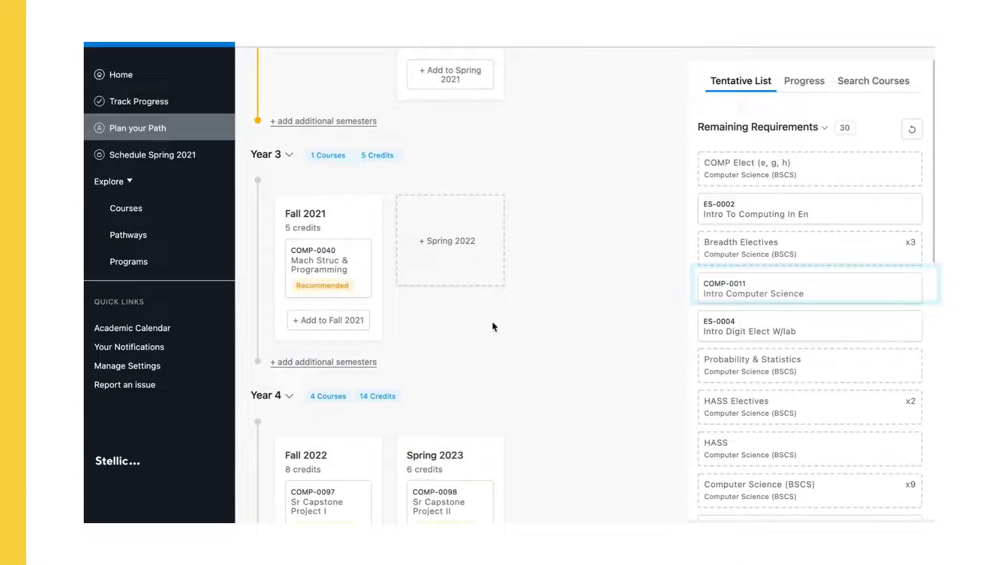
{"action": "scroll", "coordinate": [770, 381], "scroll_direction": "down", "scroll_amount": 3}
{"action": "scroll", "coordinate": [776, 381], "scroll_direction": "down", "scroll_amount": 2}
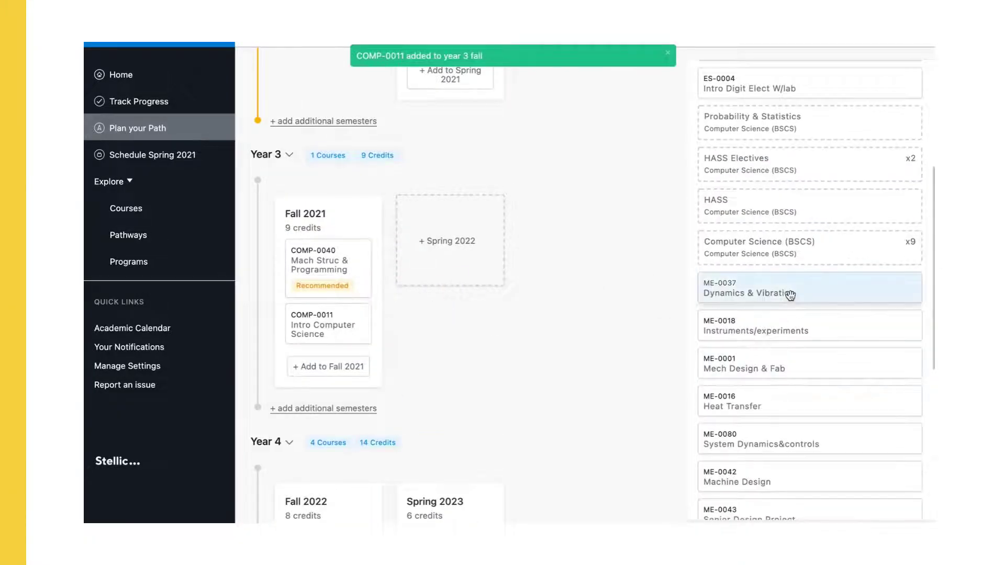
{"action": "left_click_drag", "start_coordinate": [788, 293], "coordinate": [372, 351]}
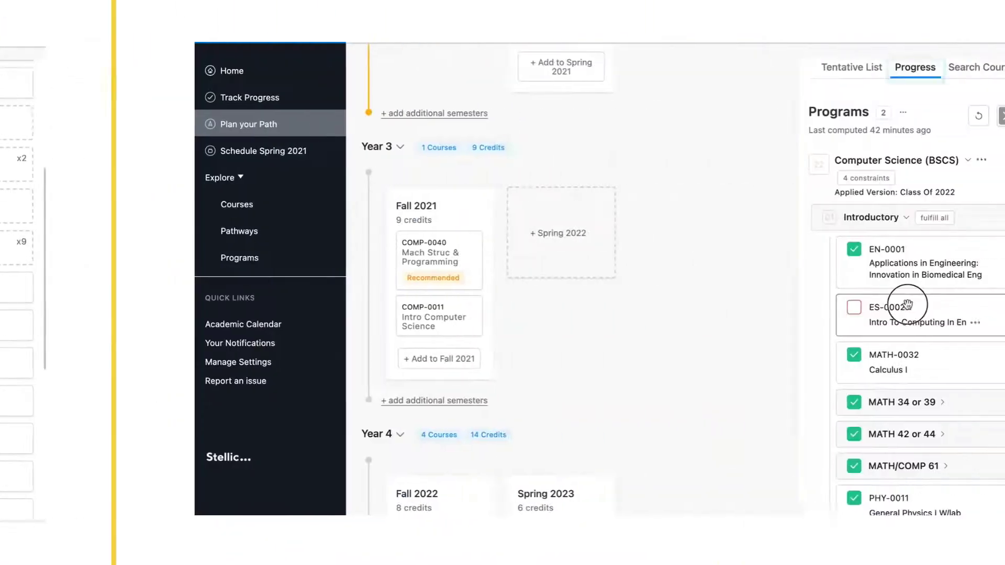
Add ES-0002 to a new Spring 2022 term
{"action": "left_click_drag", "start_coordinate": [852, 310], "coordinate": [463, 228]}
{"action": "scroll", "coordinate": [847, 310], "scroll_direction": "down", "scroll_amount": 2}
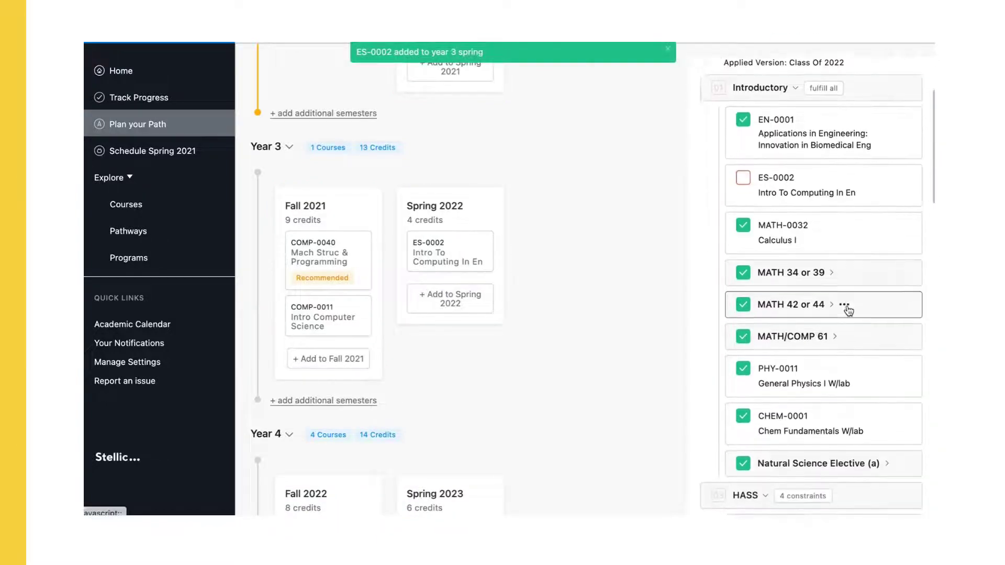
{"action": "scroll", "coordinate": [848, 307], "scroll_direction": "down", "scroll_amount": 3}
{"action": "scroll", "coordinate": [848, 306], "scroll_direction": "down", "scroll_amount": 3}
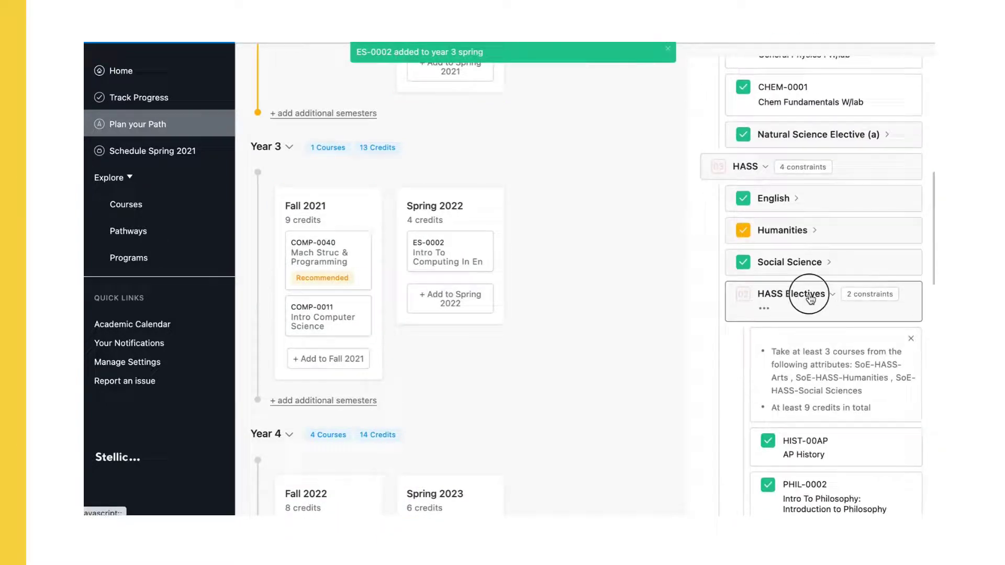
Place a HASS Electives placeholder in Spring 2022 and move to the course catalogue search
{"action": "left_click_drag", "start_coordinate": [810, 299], "coordinate": [458, 280]}
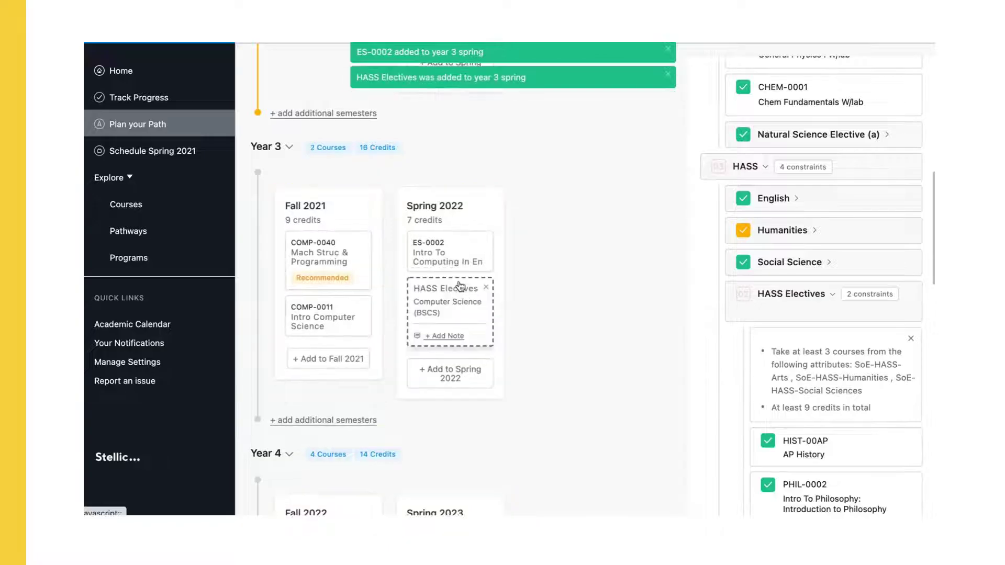
{"action": "left_click", "coordinate": [458, 293]}
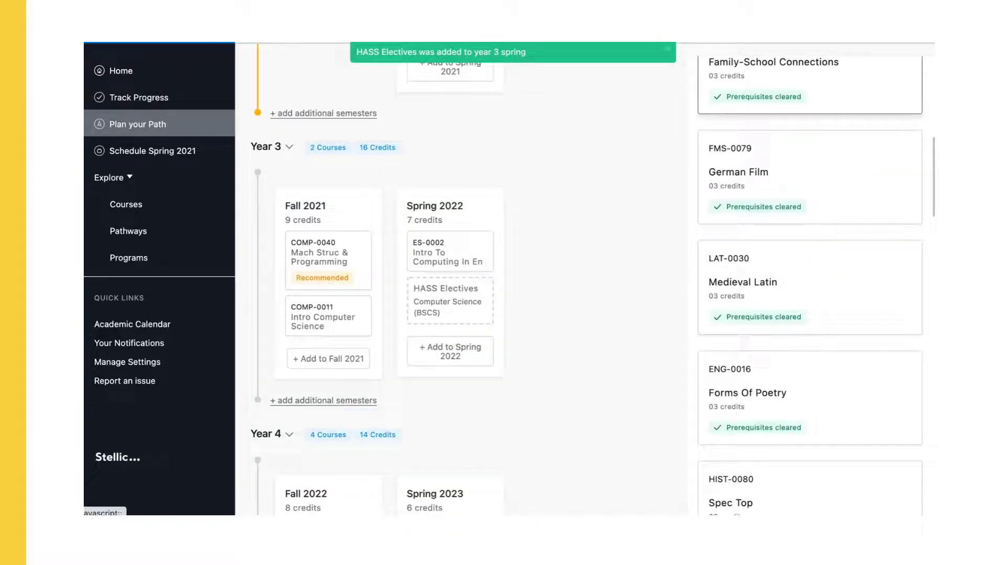
{"action": "scroll", "coordinate": [817, 147], "scroll_direction": "up", "scroll_amount": 2}
{"action": "scroll", "coordinate": [819, 147], "scroll_direction": "up", "scroll_amount": 1}
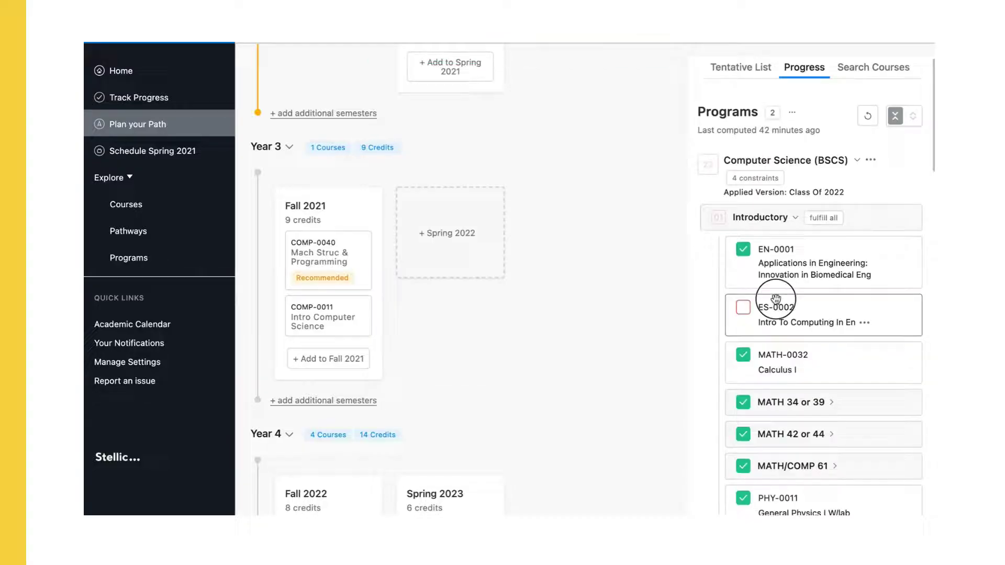
Add ES-0002 to Spring 2022, filter courses to HASS Electives, and add FAM-0053 there
{"action": "left_click_drag", "start_coordinate": [776, 299], "coordinate": [462, 230]}
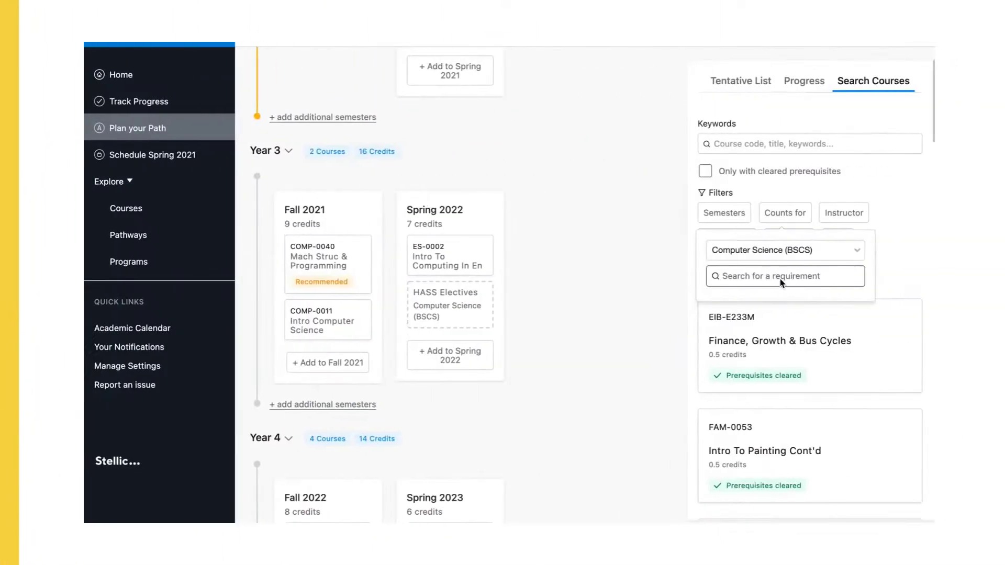
{"action": "left_click", "coordinate": [780, 279]}
{"action": "type", "text": "SS"}
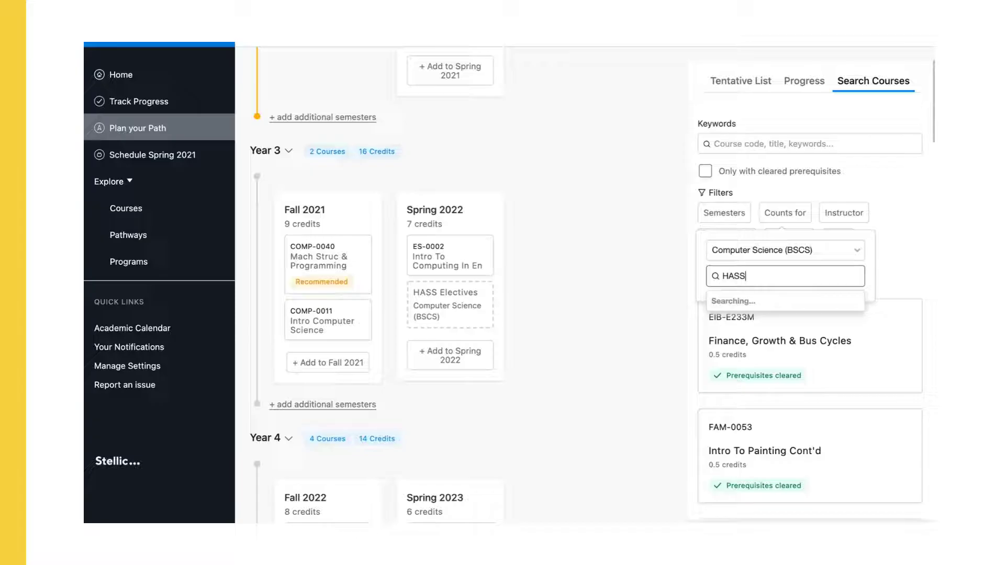
{"action": "left_click", "coordinate": [778, 329]}
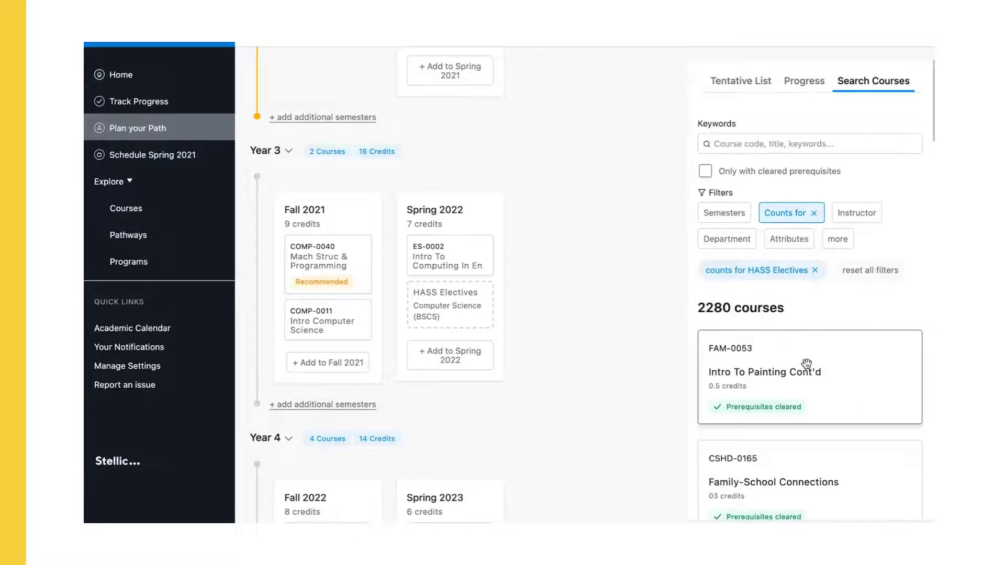
{"action": "left_click_drag", "start_coordinate": [637, 336], "coordinate": [484, 316]}
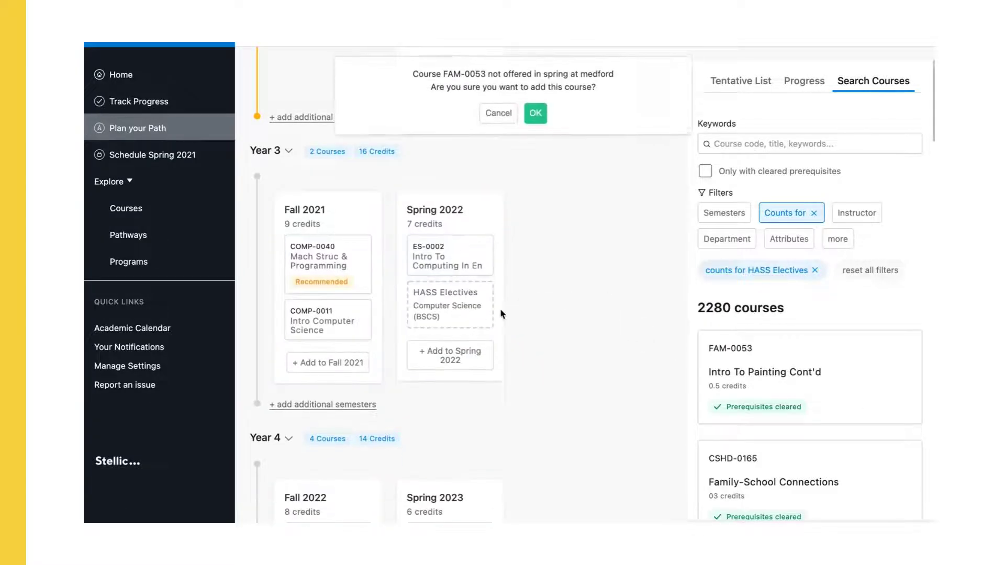